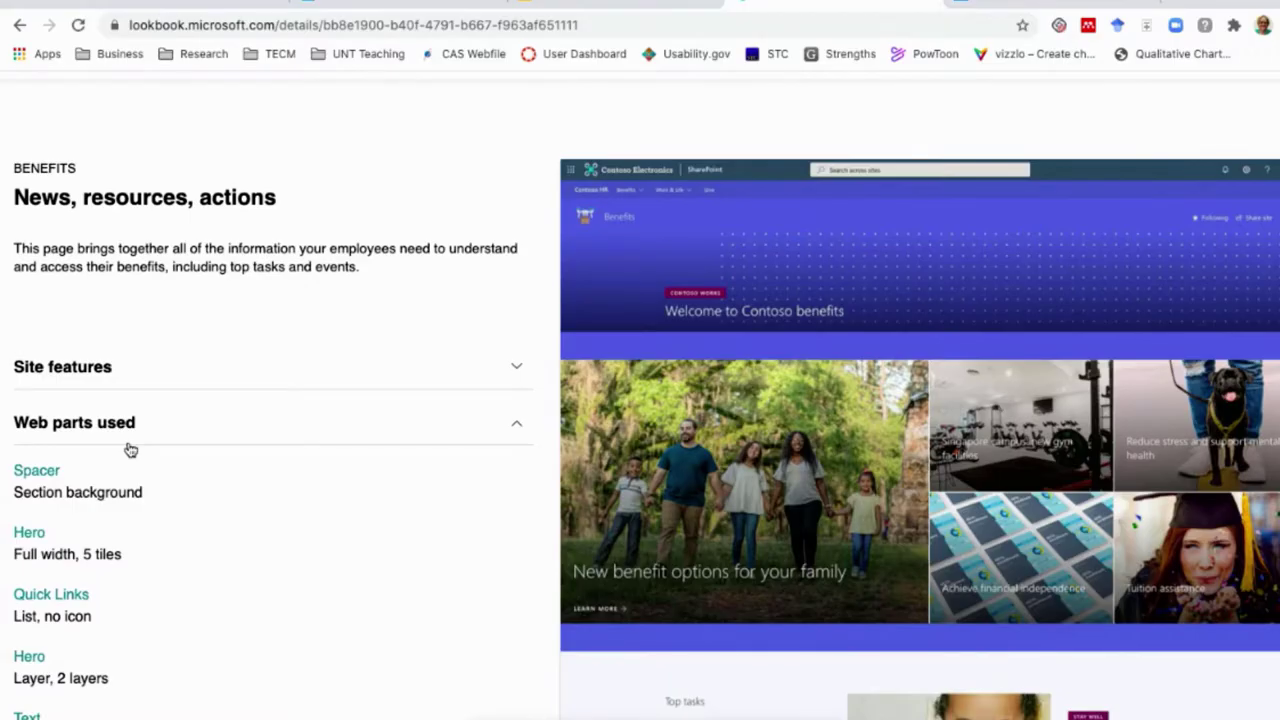
Scroll through the Benefits design details and follow the People web part link to its support article.
scroll(128, 448, "down", 2)
scroll(128, 450, "down", 4)
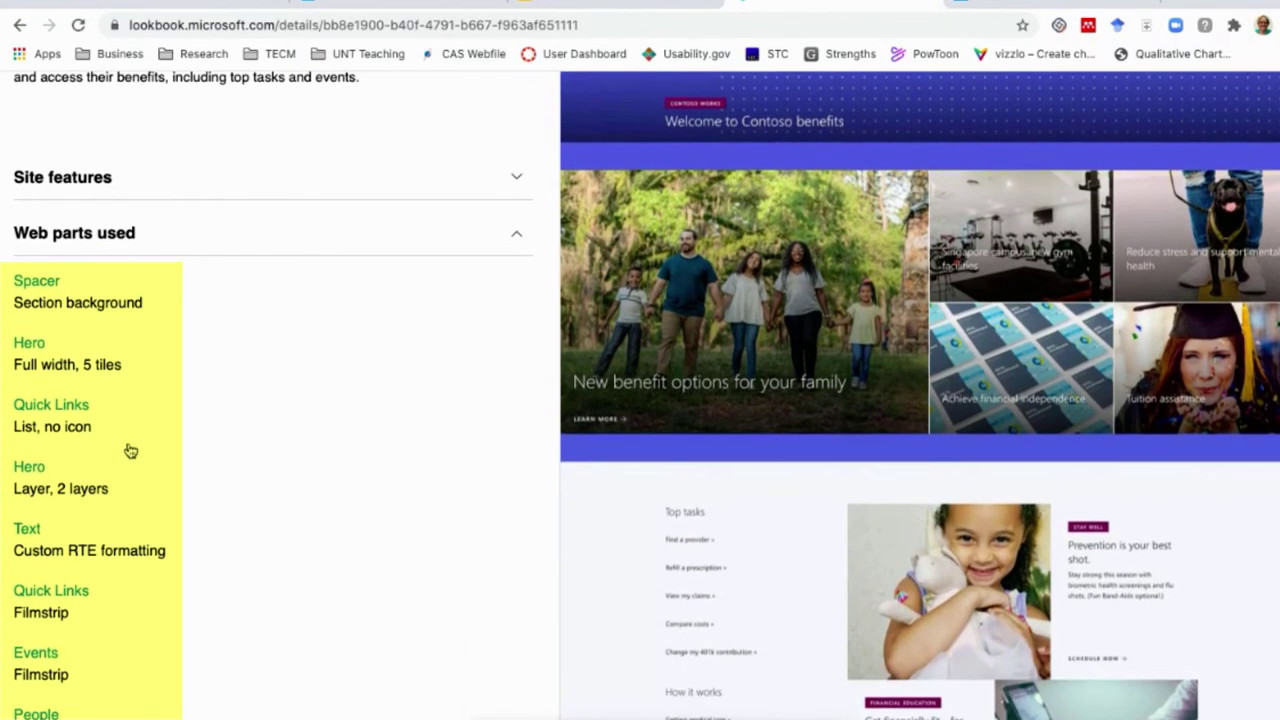
scroll(129, 444, "down", 1)
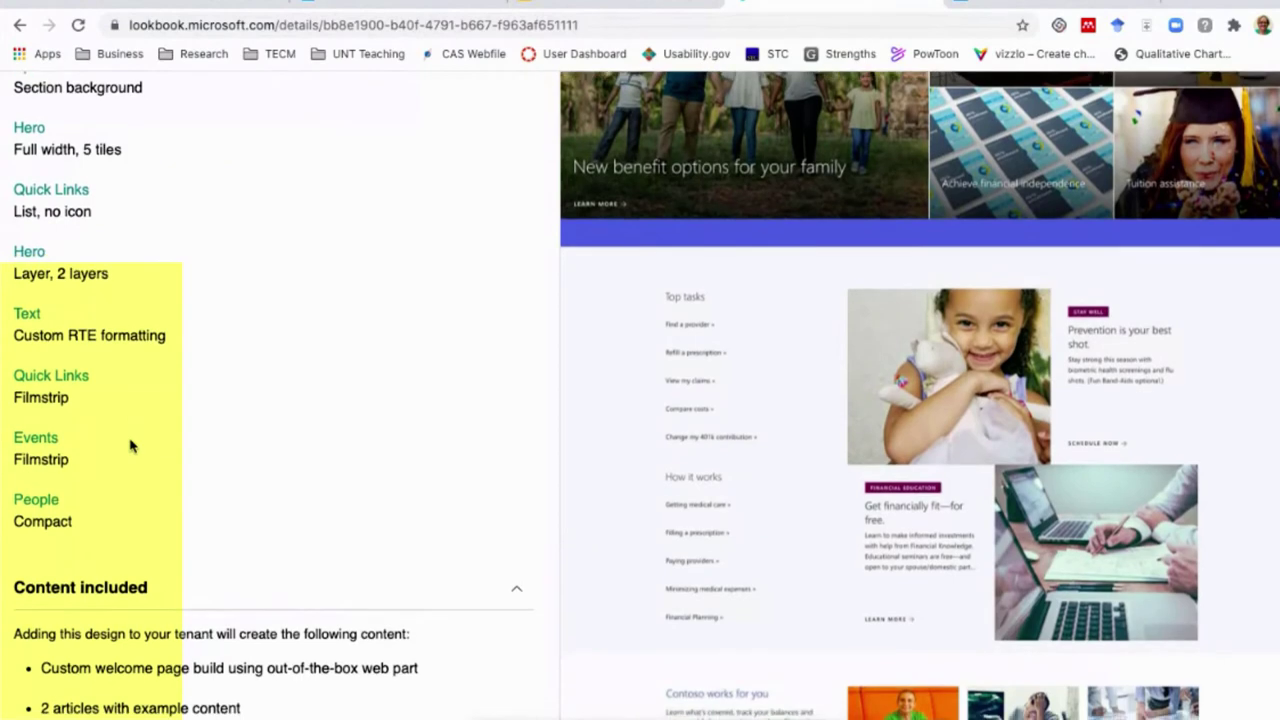
left_click(43, 493)
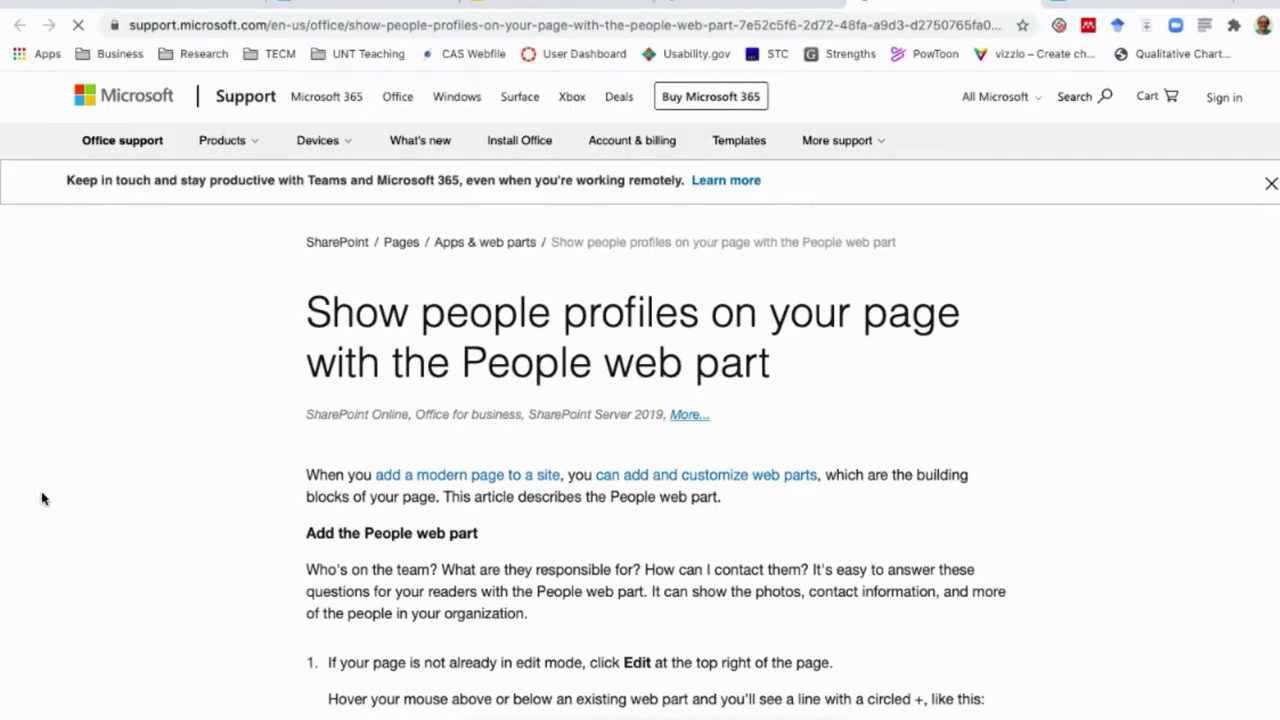
Scroll down through the 'Show people profiles on your page with the People web part' article.
scroll(41, 497, "down", 2)
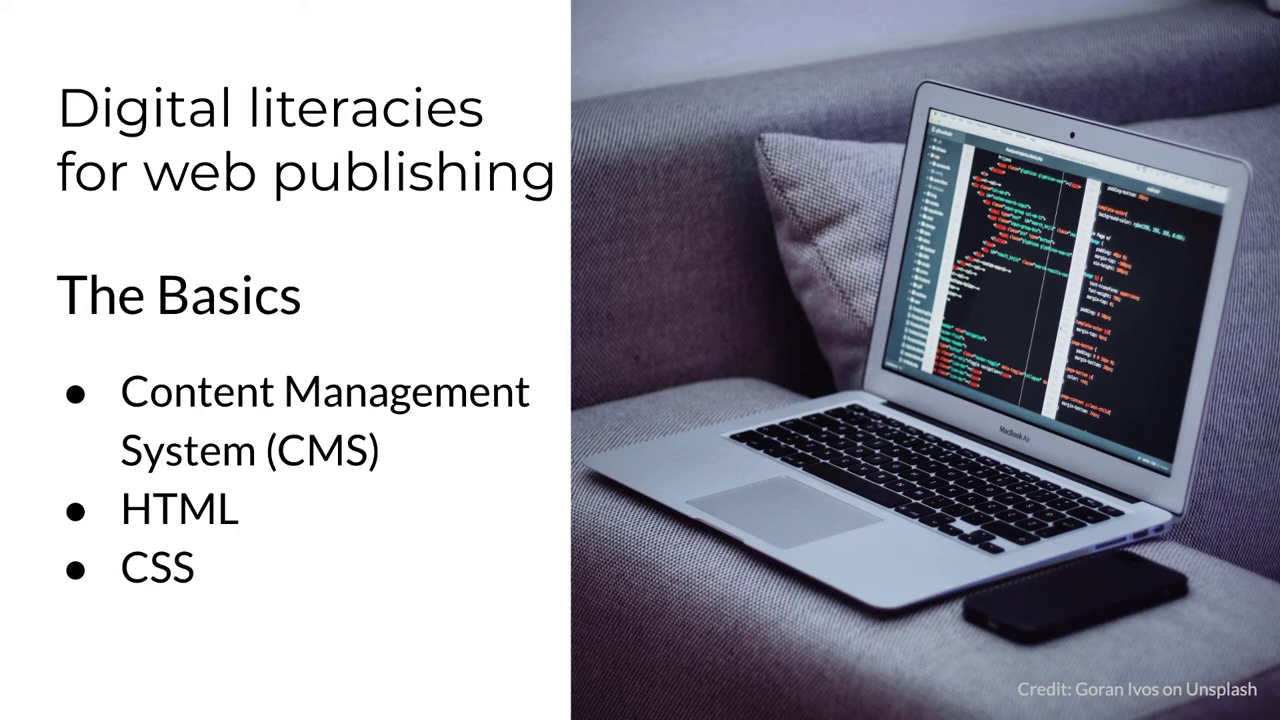
Advance past the 'Digital literacies for web publishing – The Basics' slide.
key("Right")
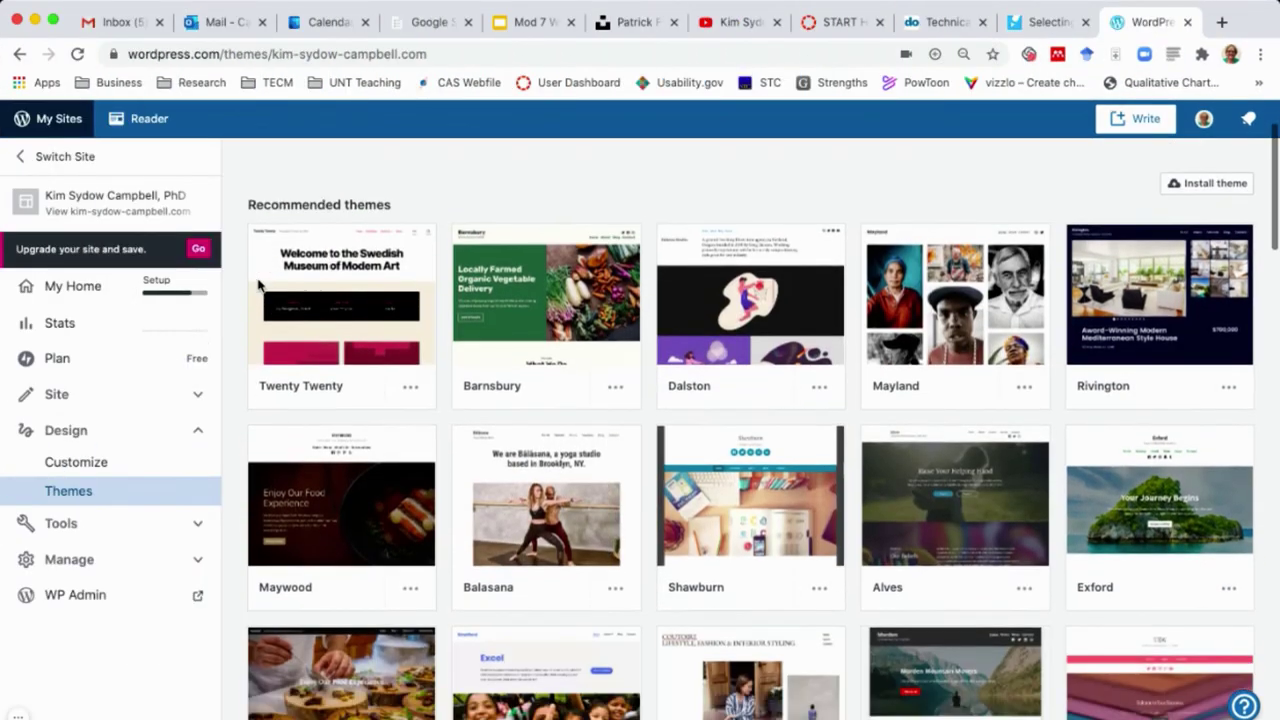
Show only free Advanced Themes and list the Fixed, Fluid, Grid and Responsive Layout search options.
scroll(258, 286, "down", 3)
scroll(258, 286, "down", 5)
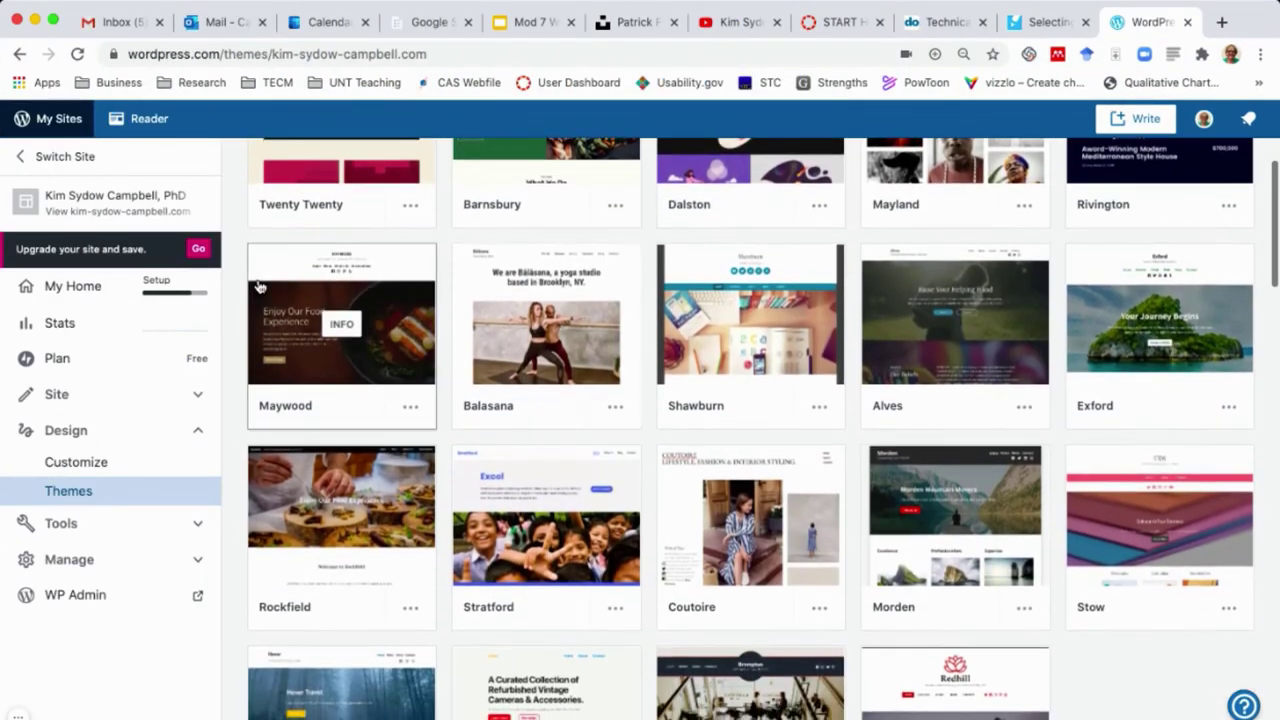
scroll(259, 287, "down", 5)
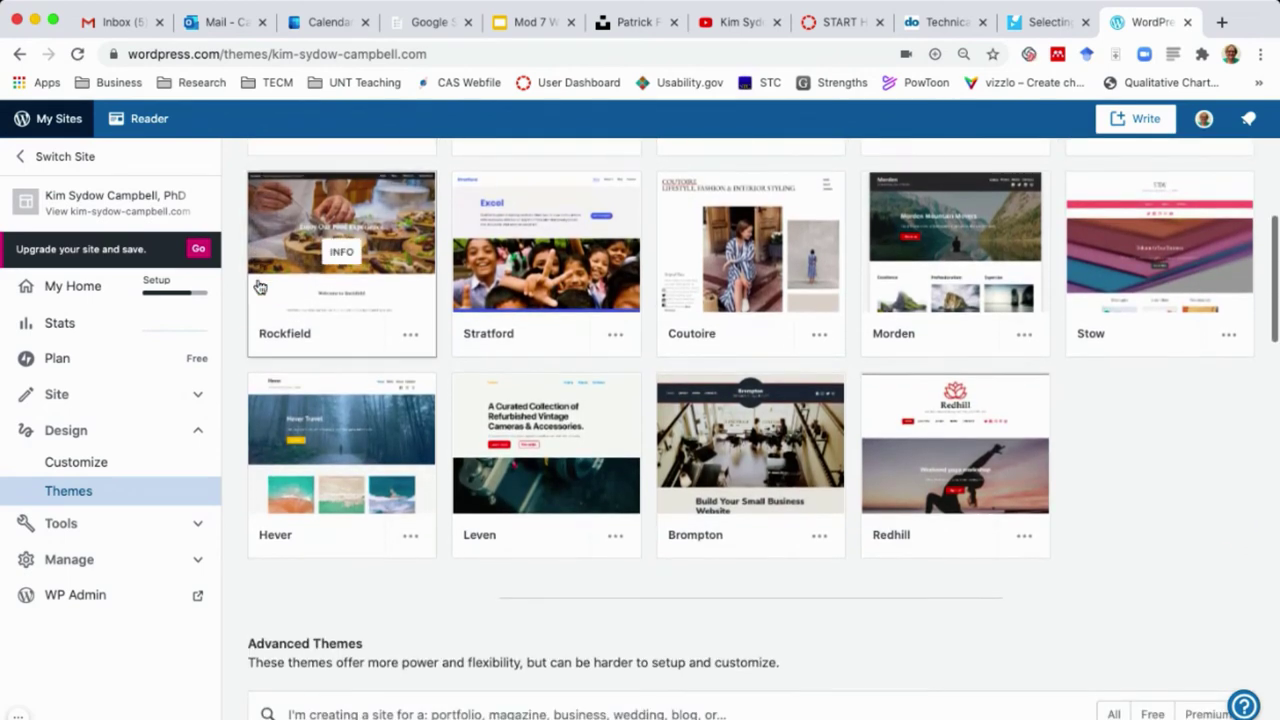
scroll(260, 287, "down", 3)
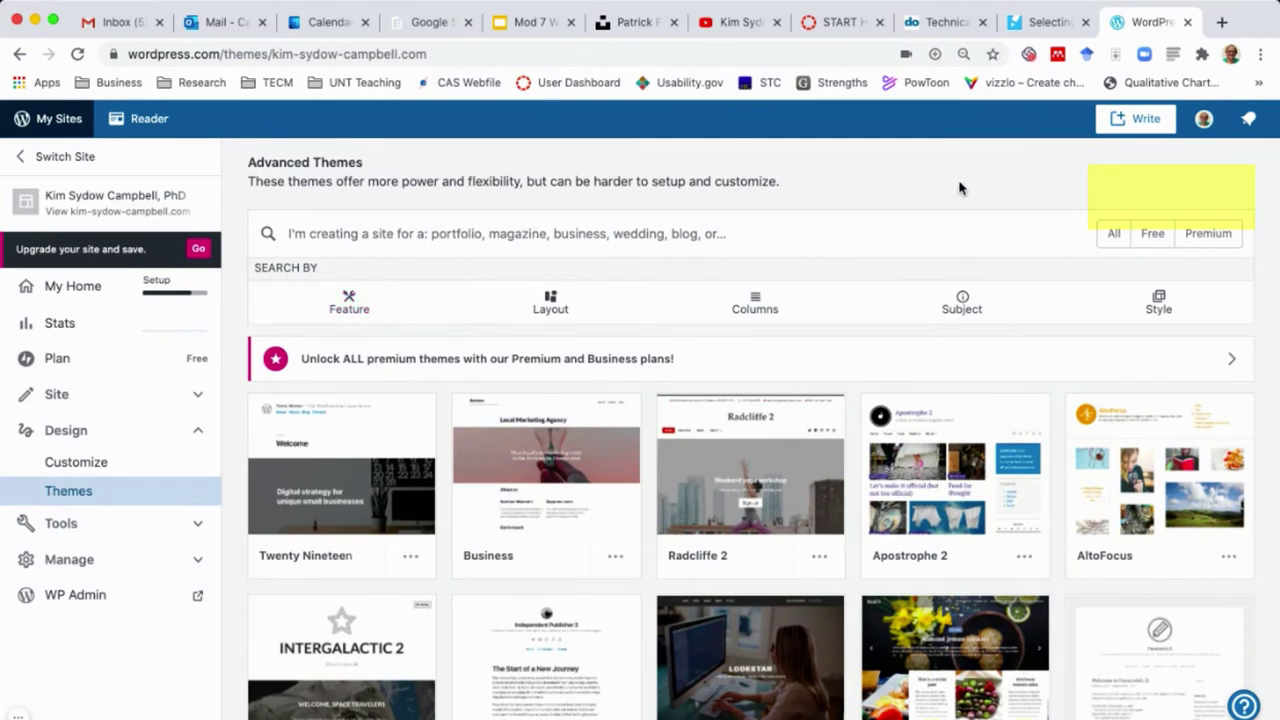
left_click(1156, 236)
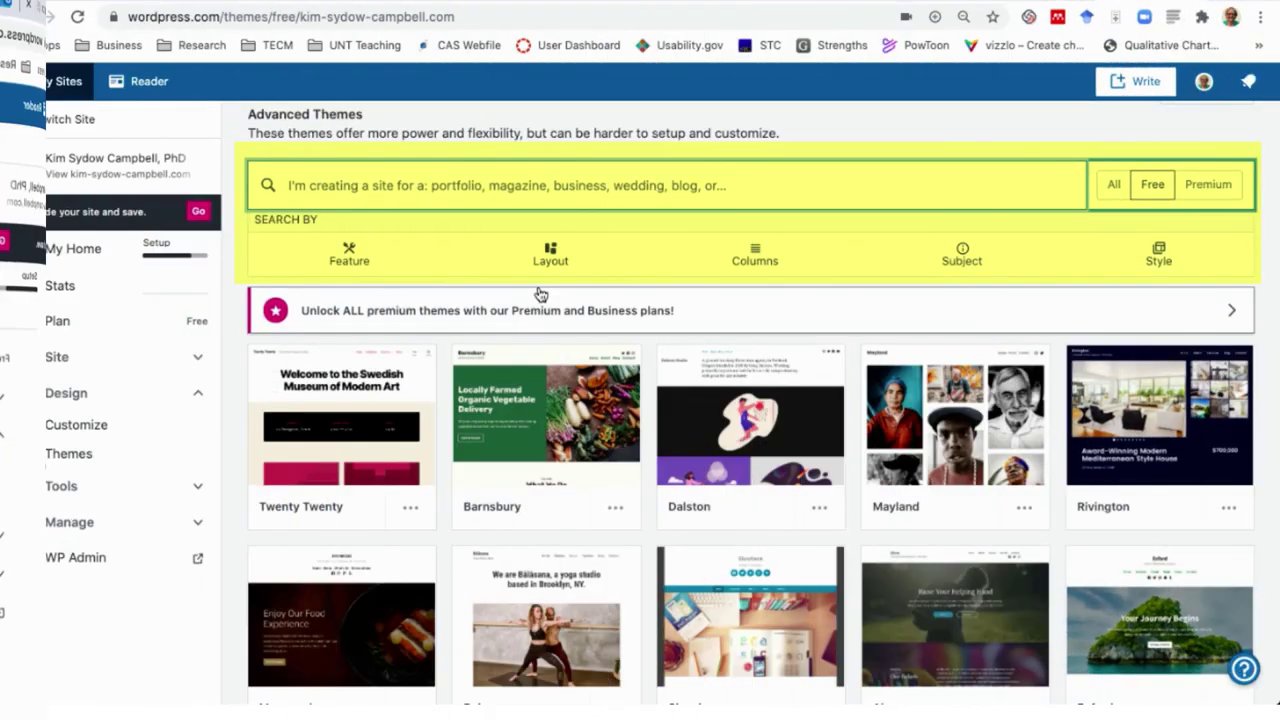
left_click(551, 254)
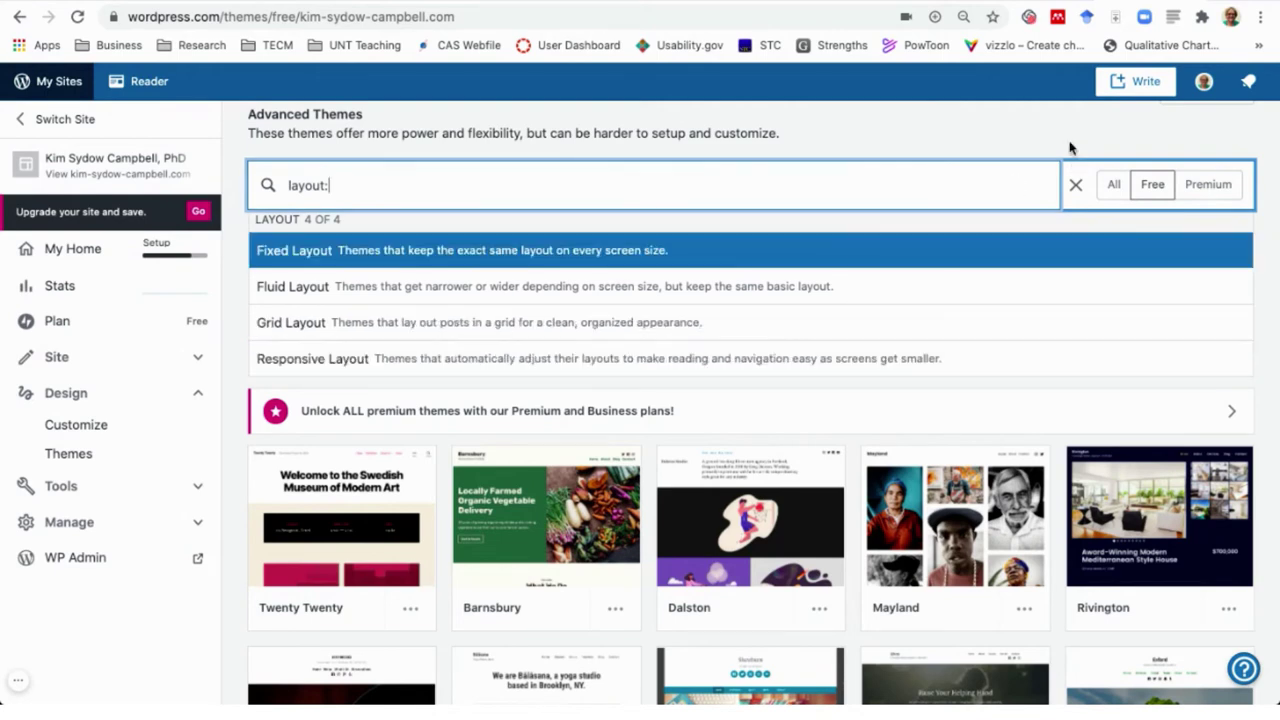
Clear the layout query, browse the Columns and Subject theme options, then bring up the site switcher.
left_click(1075, 185)
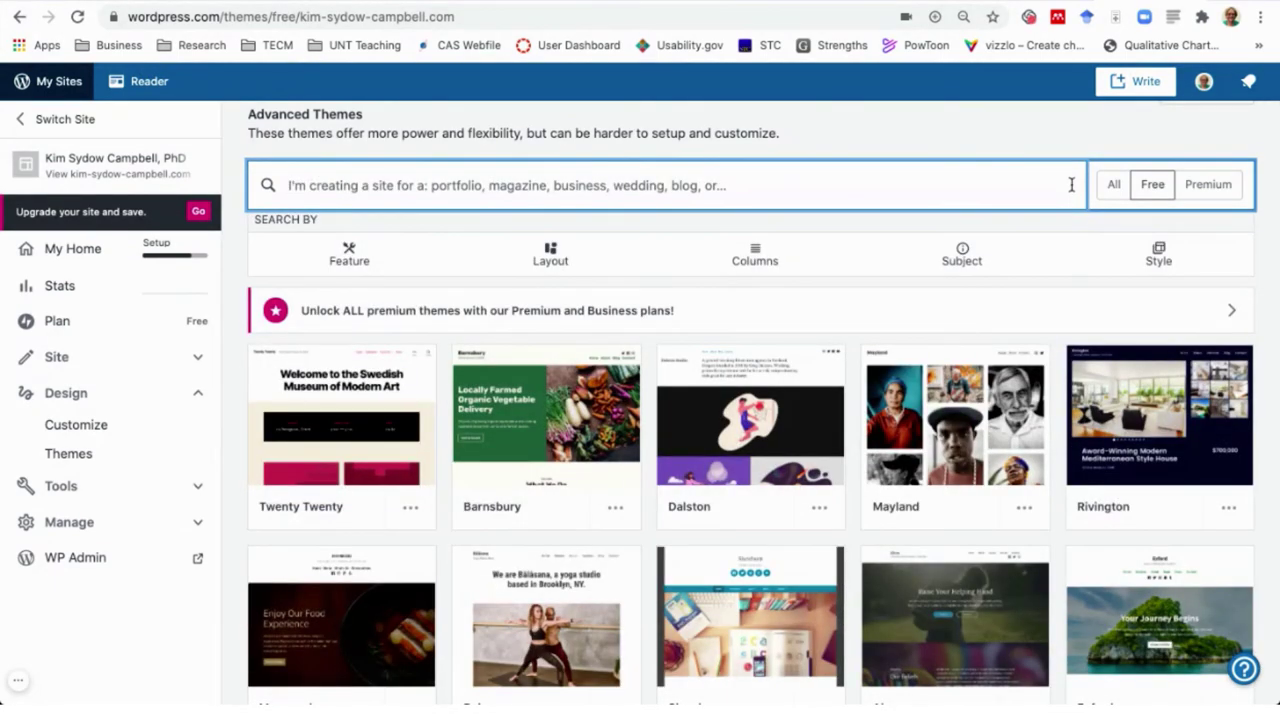
left_click(754, 255)
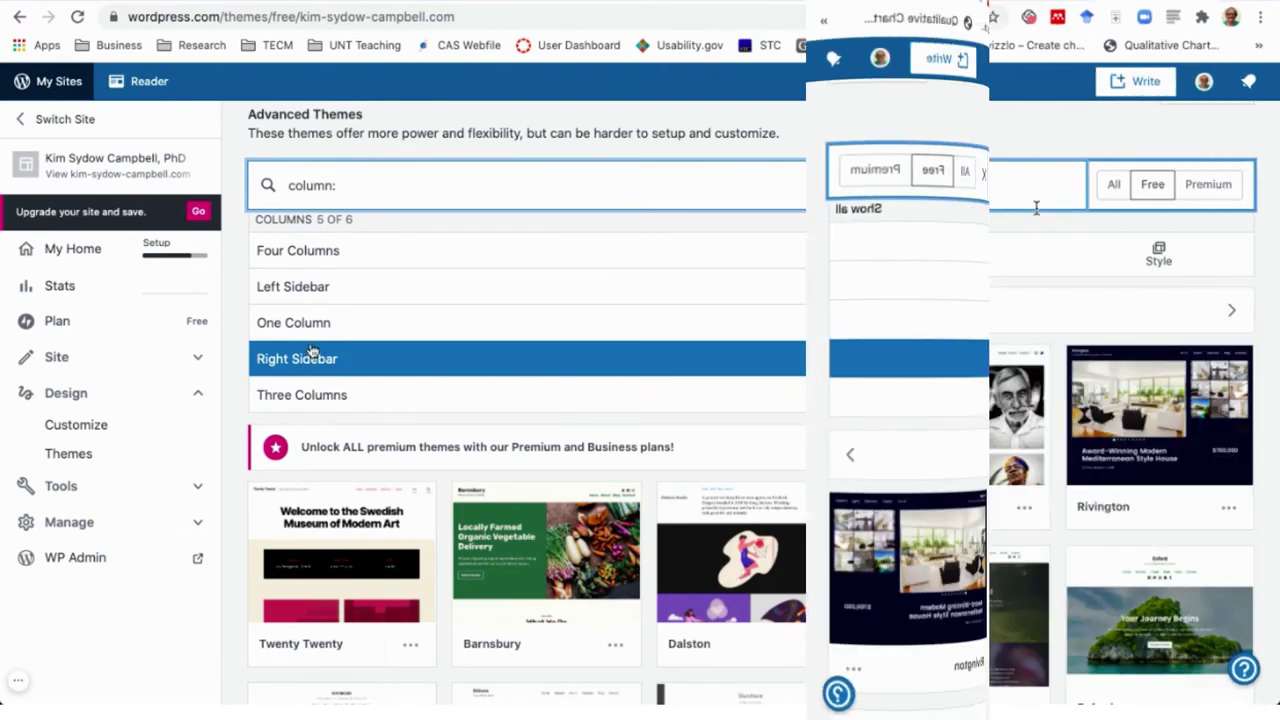
left_click(960, 260)
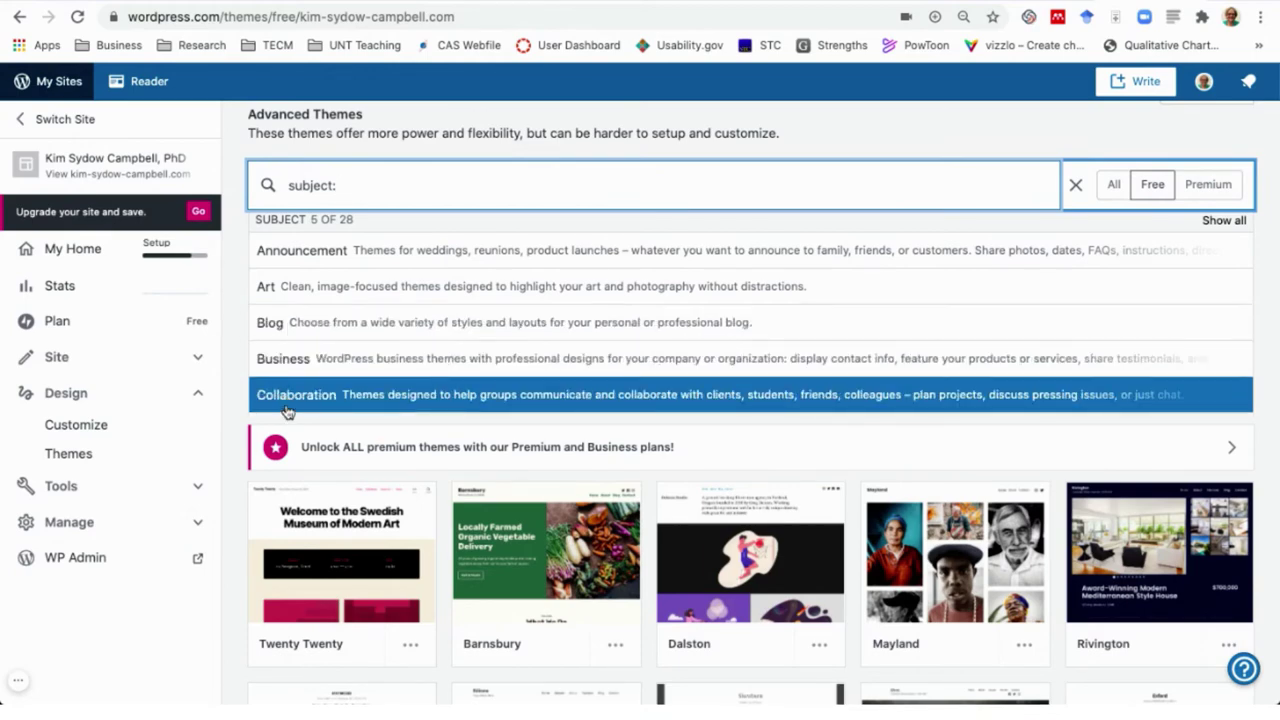
left_click(54, 119)
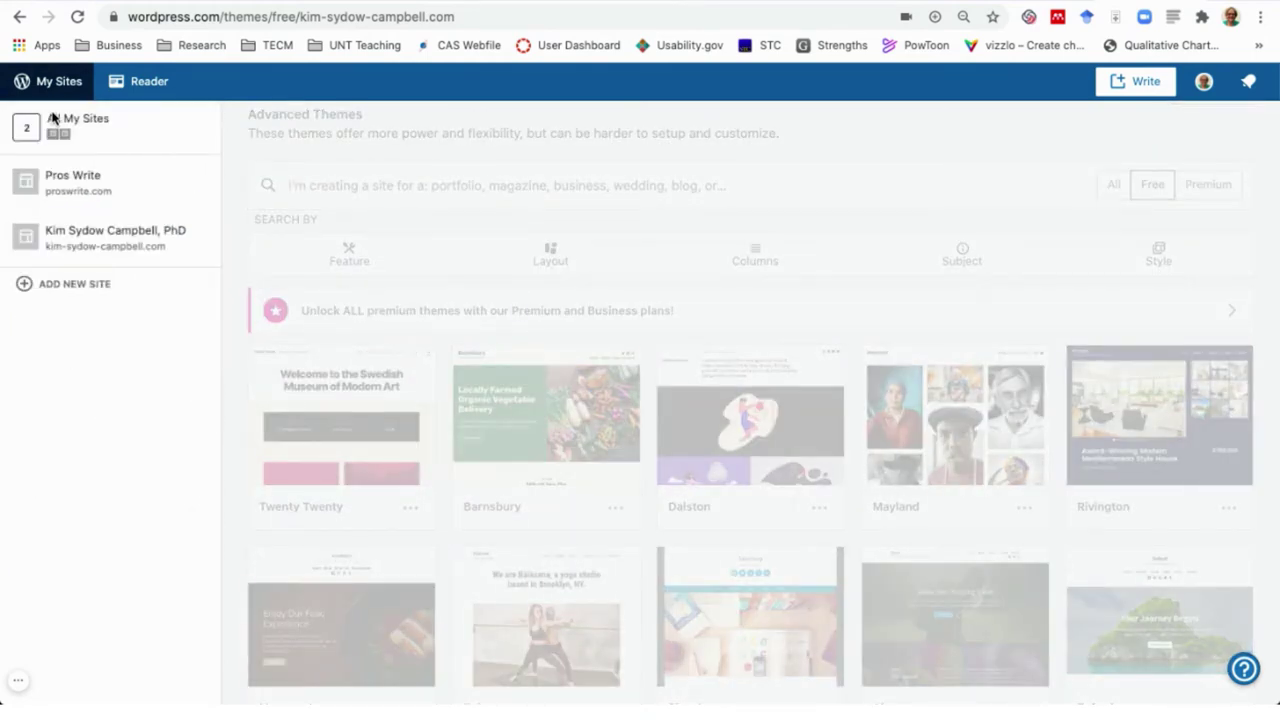
Switch to the Pros Write site and filter themes to Premium to reach the Bari preview.
left_click(62, 172)
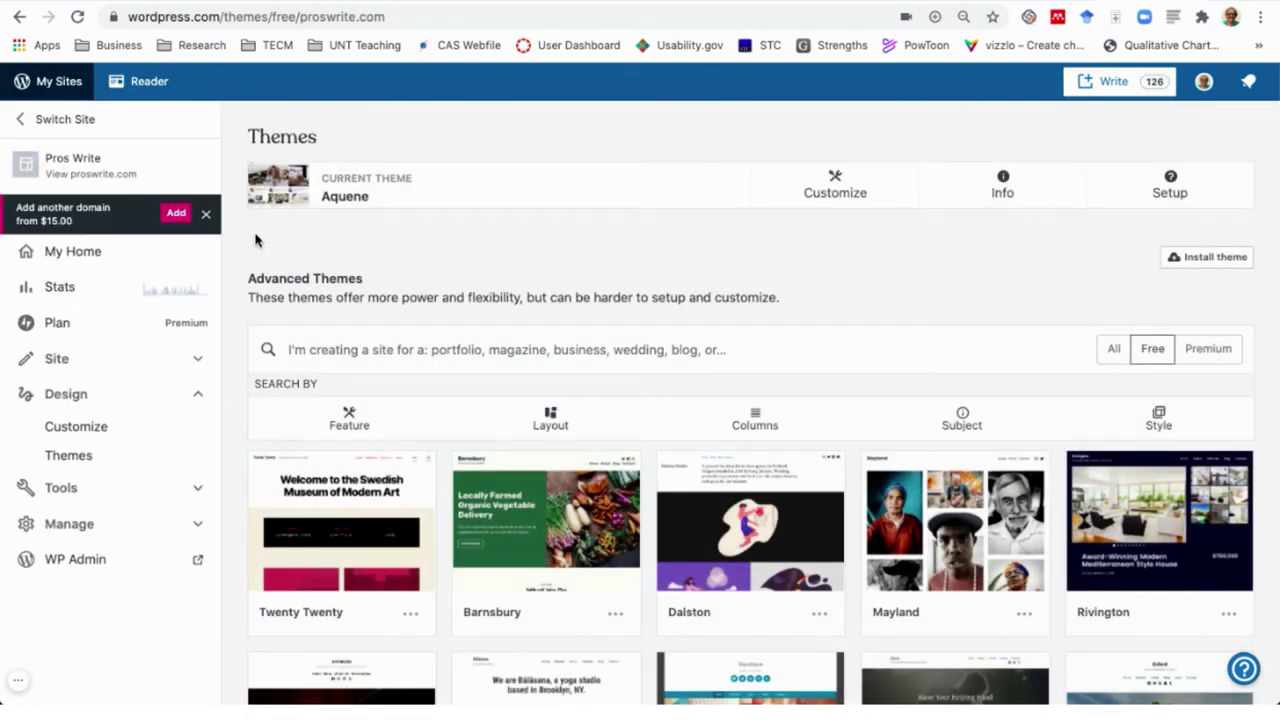
scroll(255, 240, "down", 3)
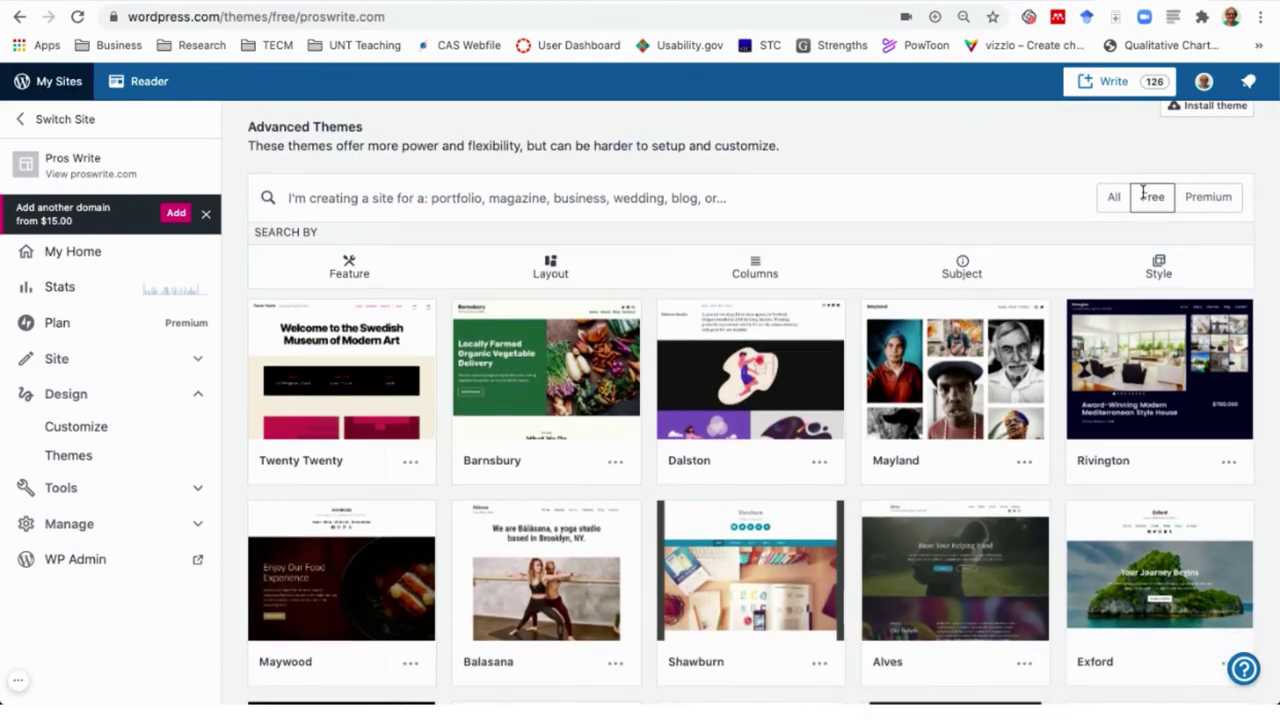
left_click(1222, 205)
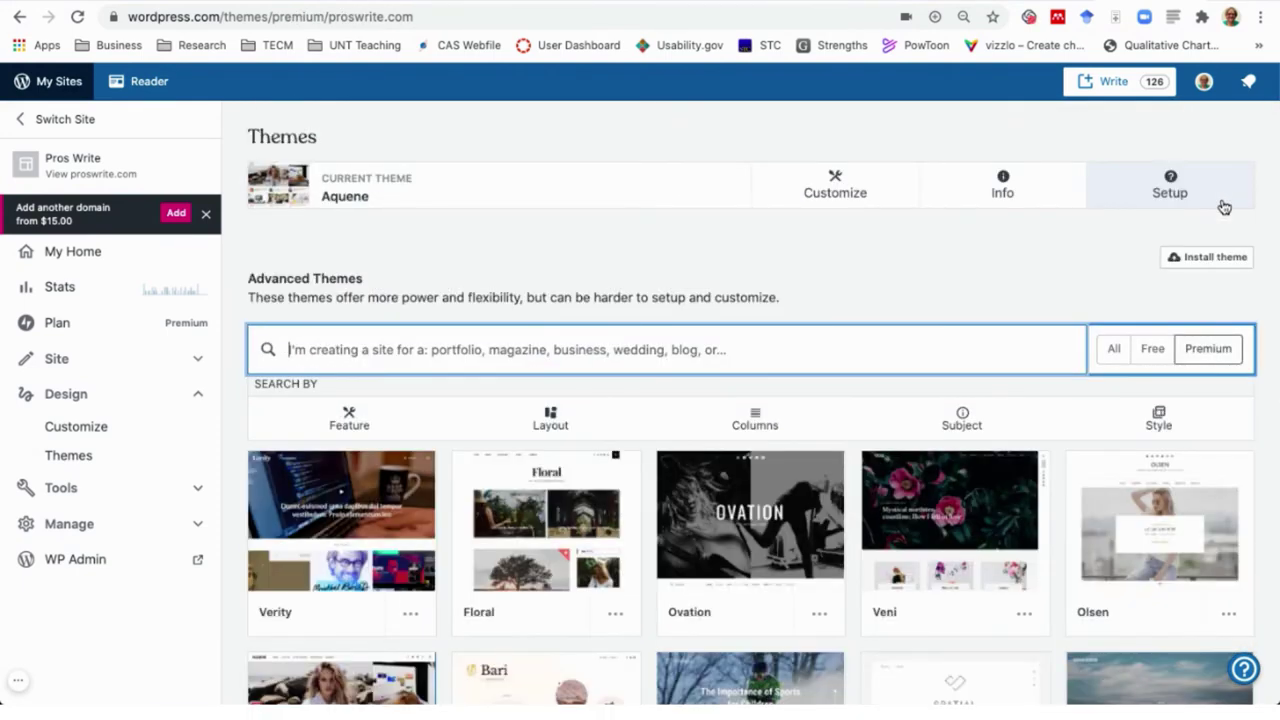
scroll(249, 260, "down", 5)
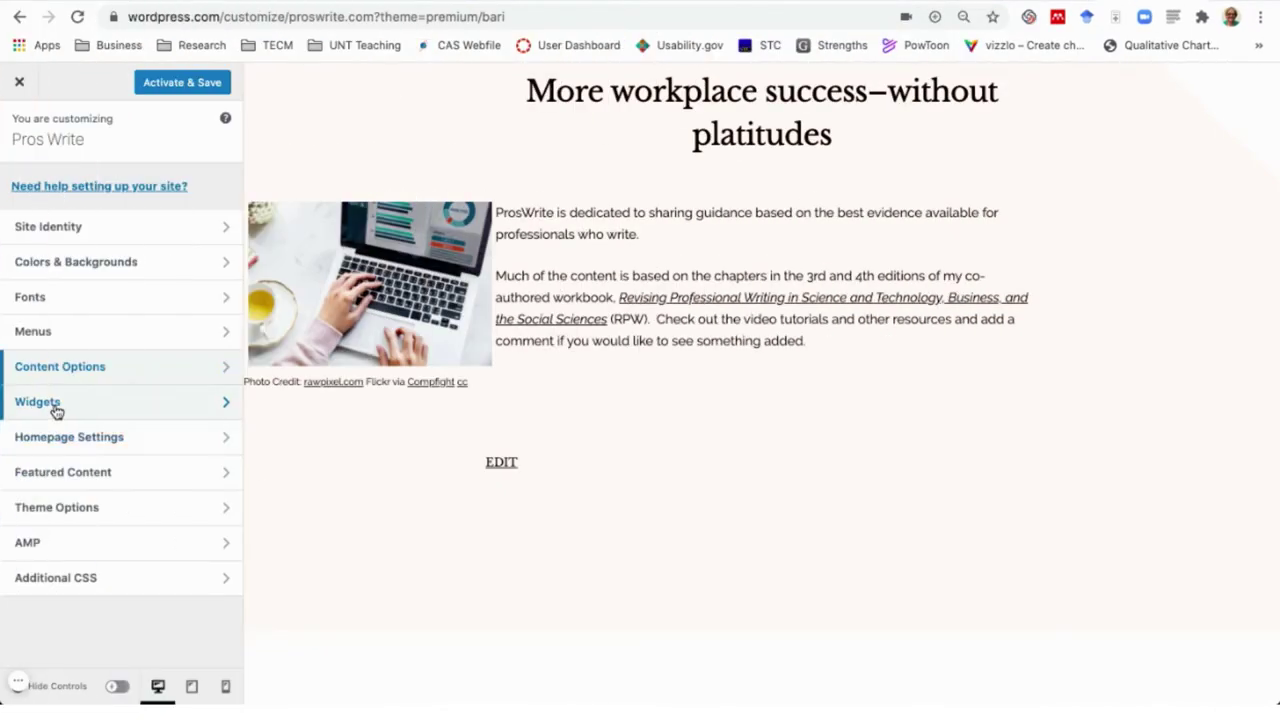
View Bari's Footer 1, 2 and 3 widget areas, return to the main menu, then open Additional CSS.
left_click(55, 406)
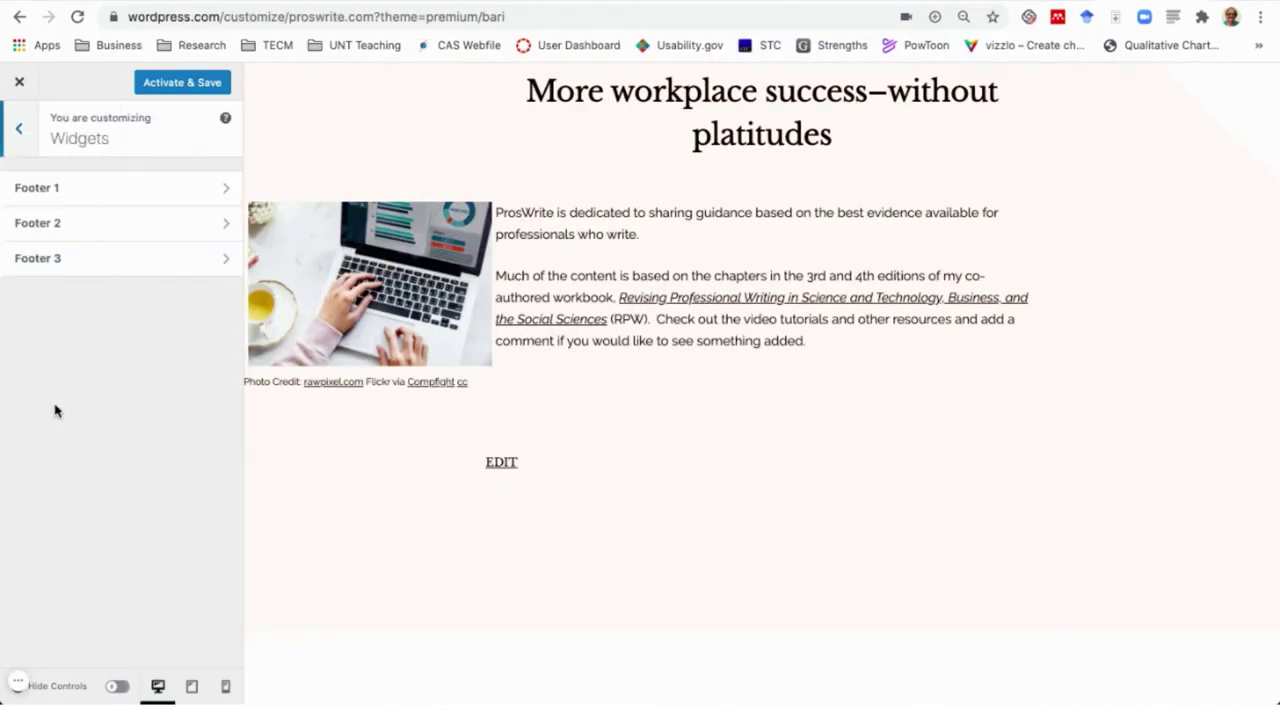
left_click(26, 137)
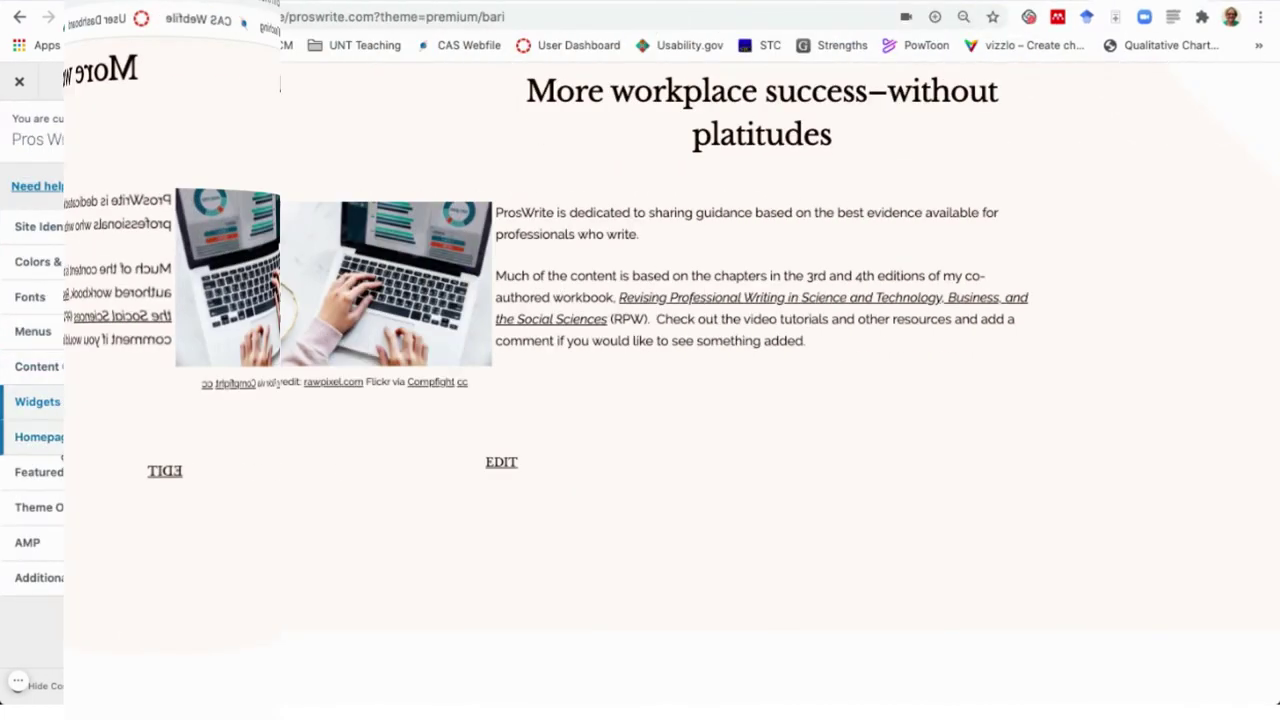
left_click(72, 570)
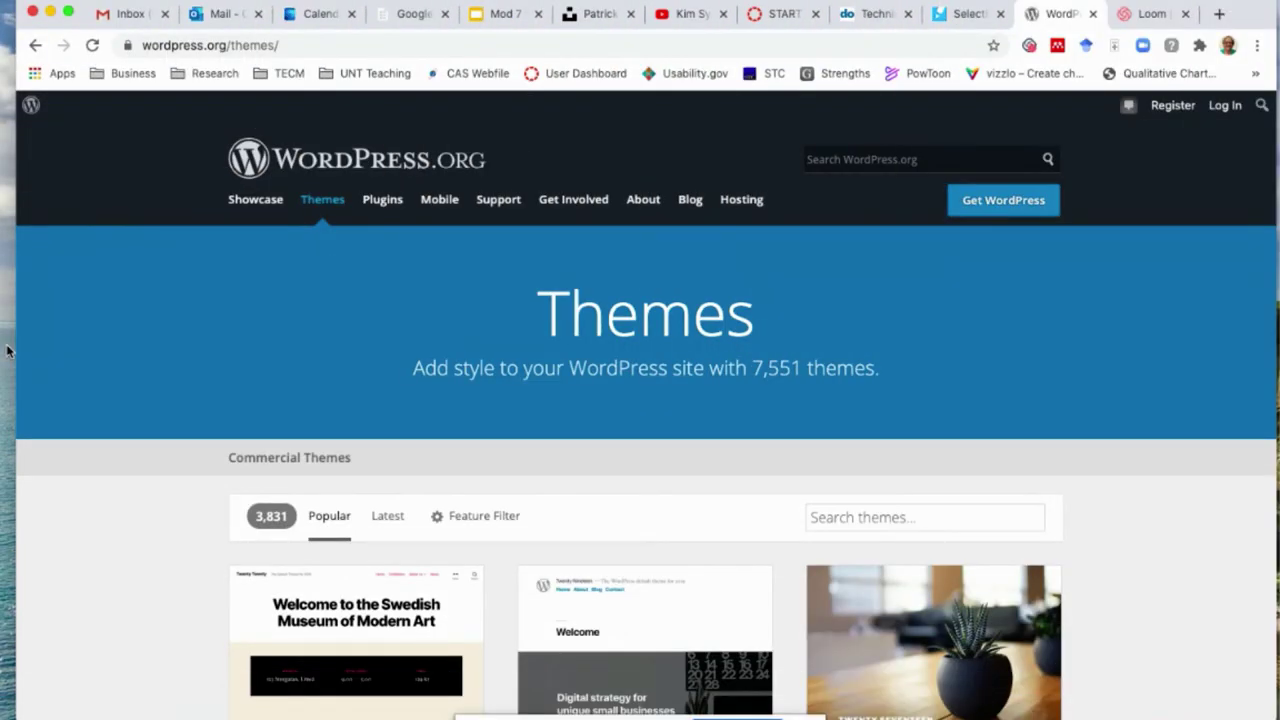
Open the WordPress.org theme Feature Filter and scroll through it for Grid Layout, Custom Logo and Portfolio.
scroll(52, 450, "down", 3)
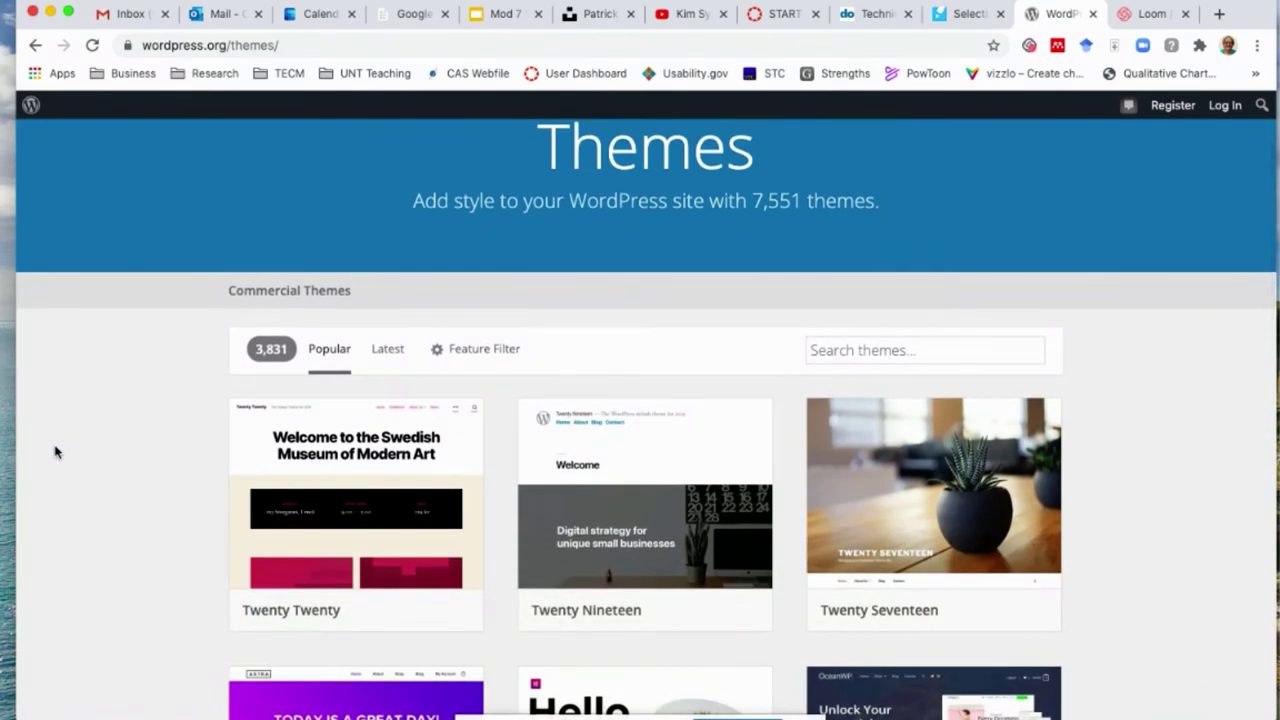
scroll(55, 452, "down", 1)
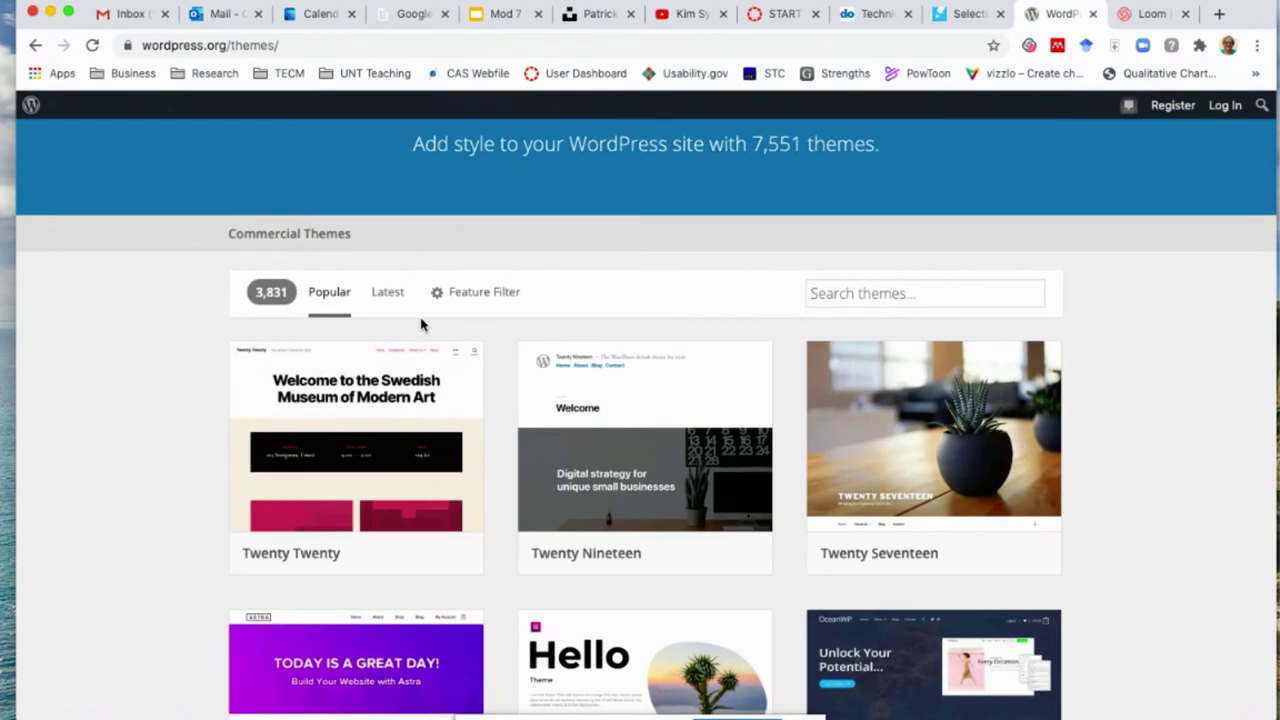
left_click(497, 294)
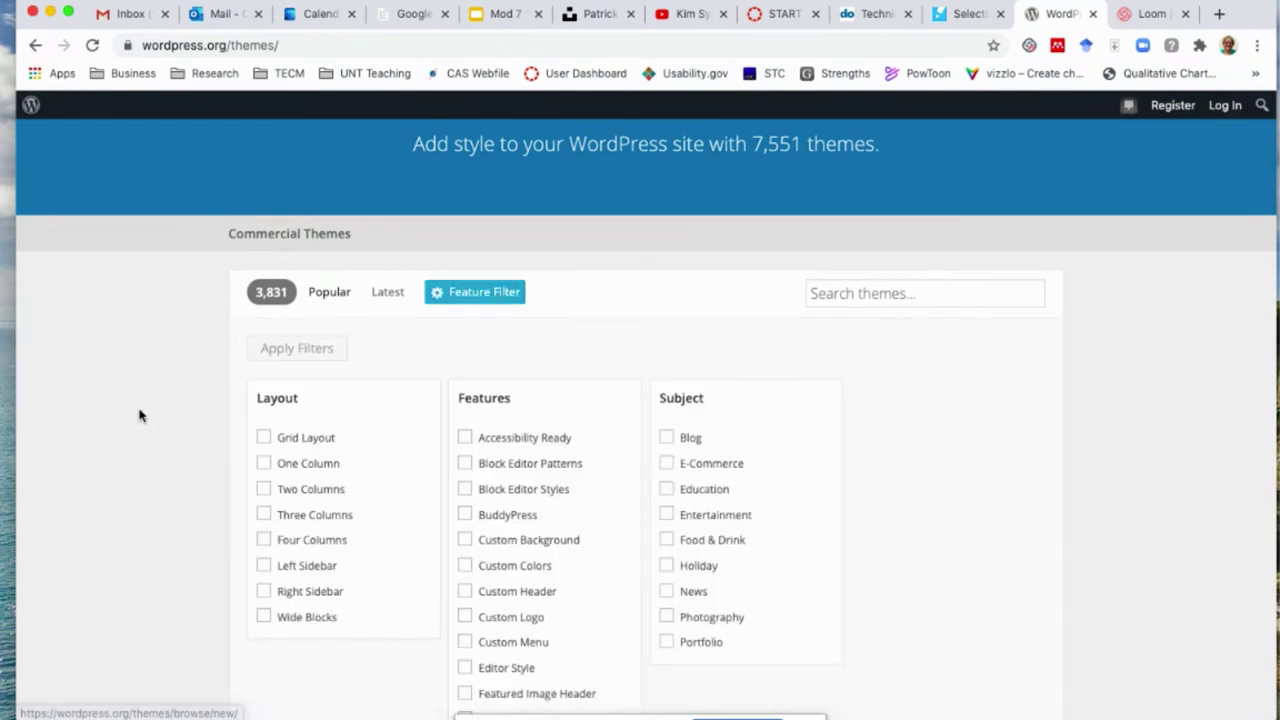
scroll(140, 416, "down", 3)
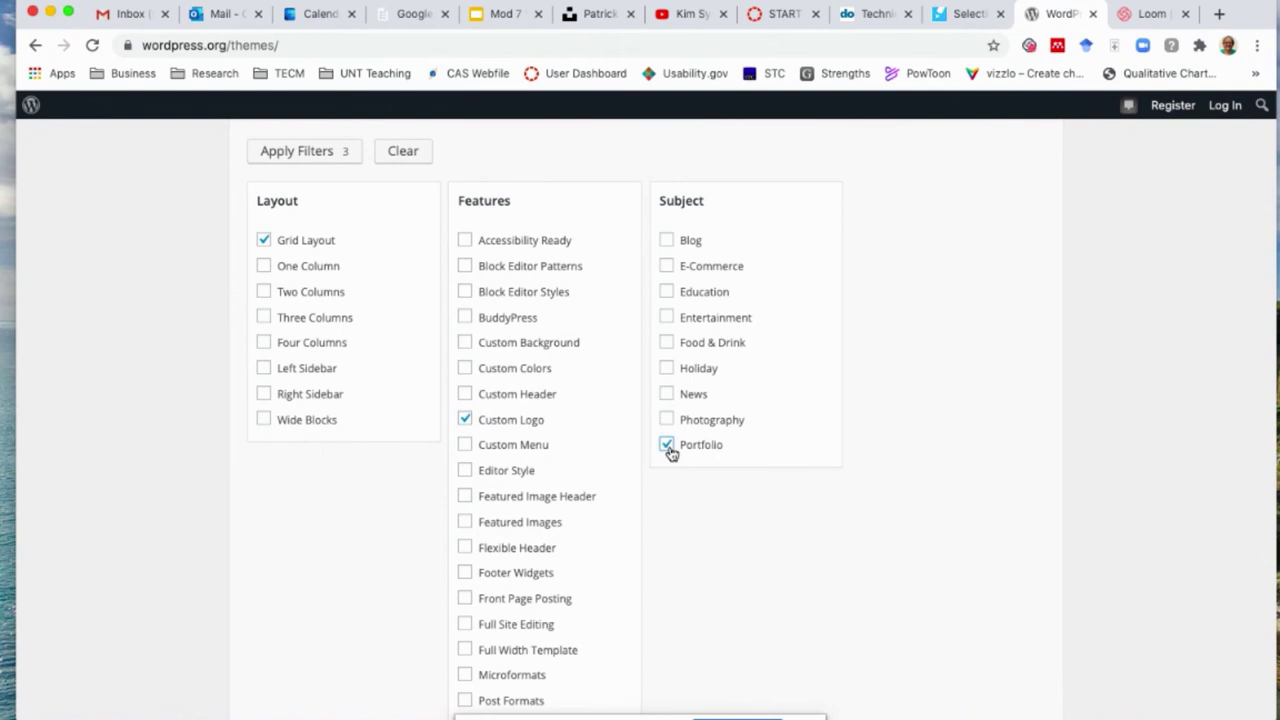
scroll(670, 453, "down", 5)
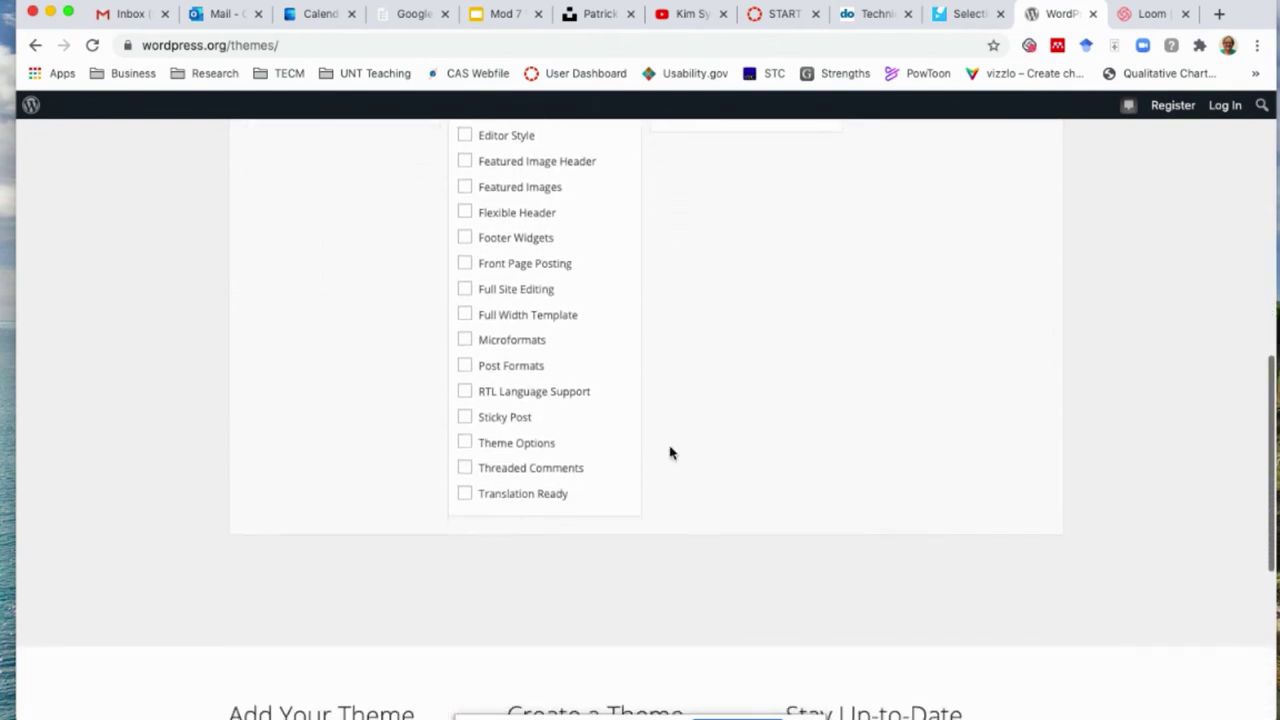
scroll(670, 453, "down", 2)
scroll(670, 453, "up", 8)
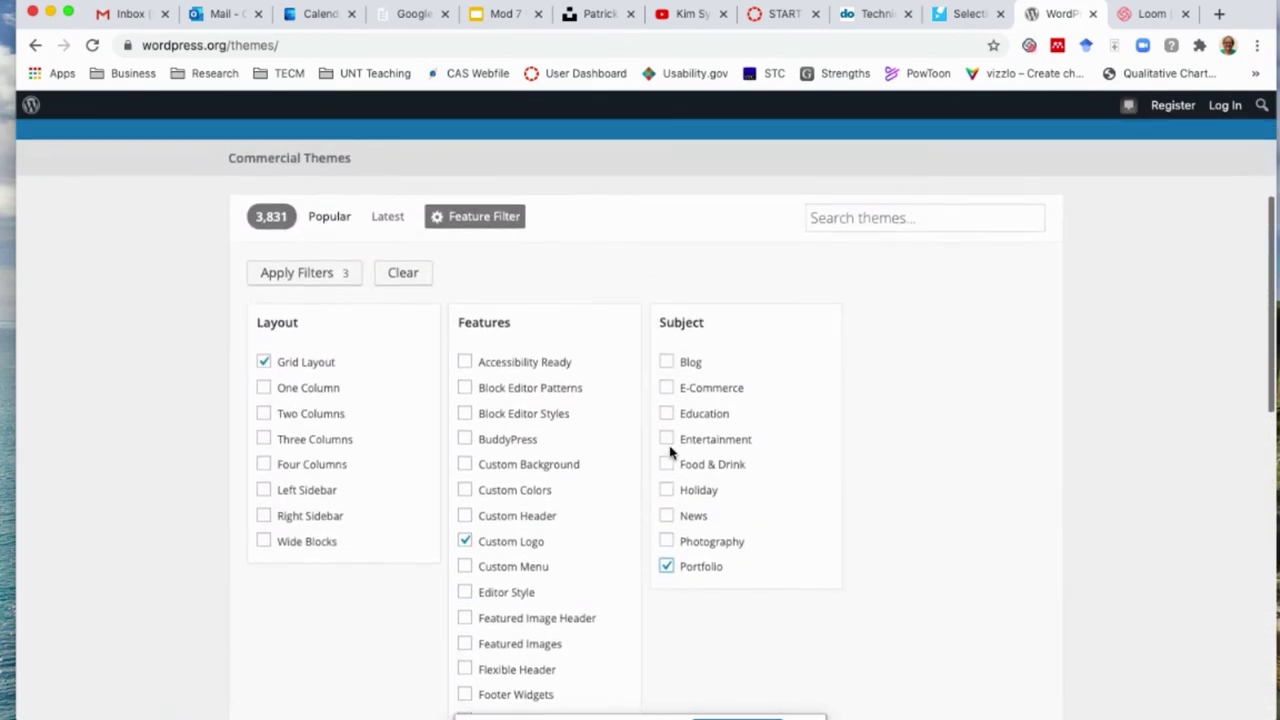